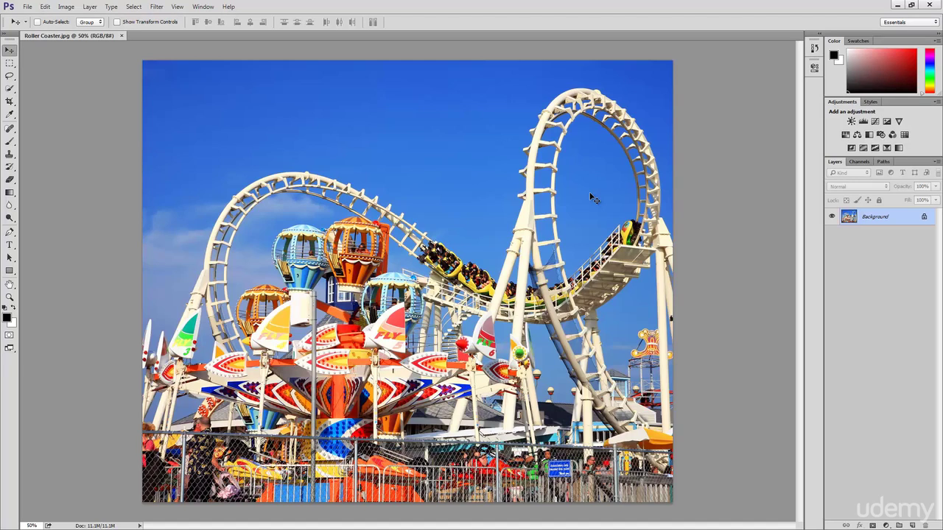
Display the rulers along the edges of the roller coaster image.
{"action": "left_click", "coordinate": [177, 7]}
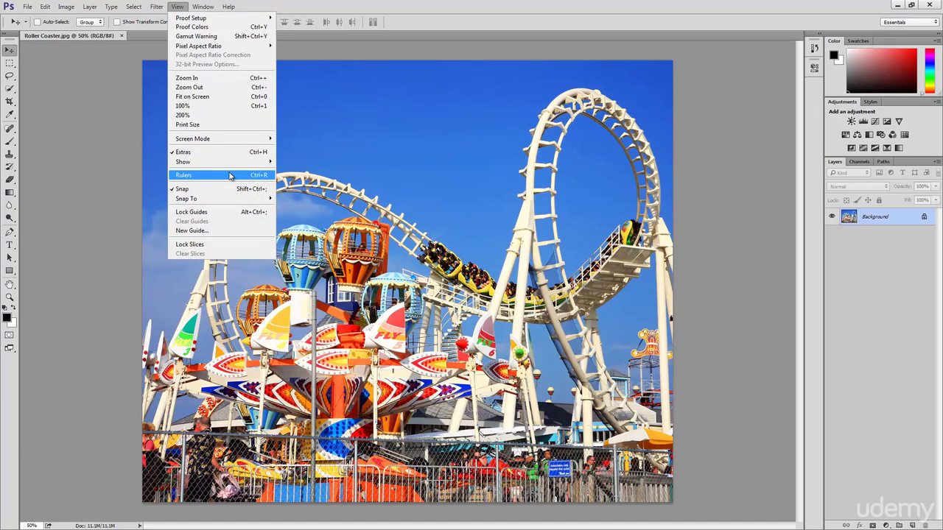
{"action": "left_click", "coordinate": [385, 147]}
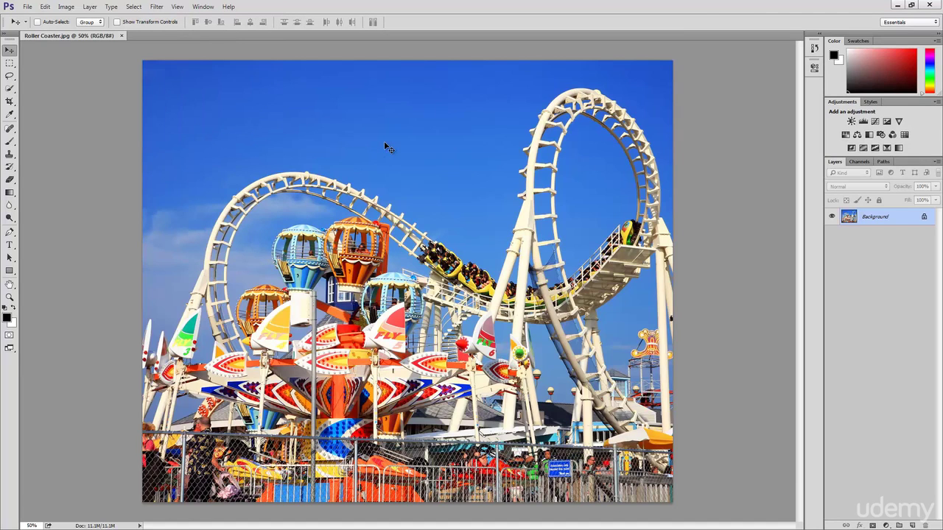
{"action": "key", "text": "ctrl+r"}
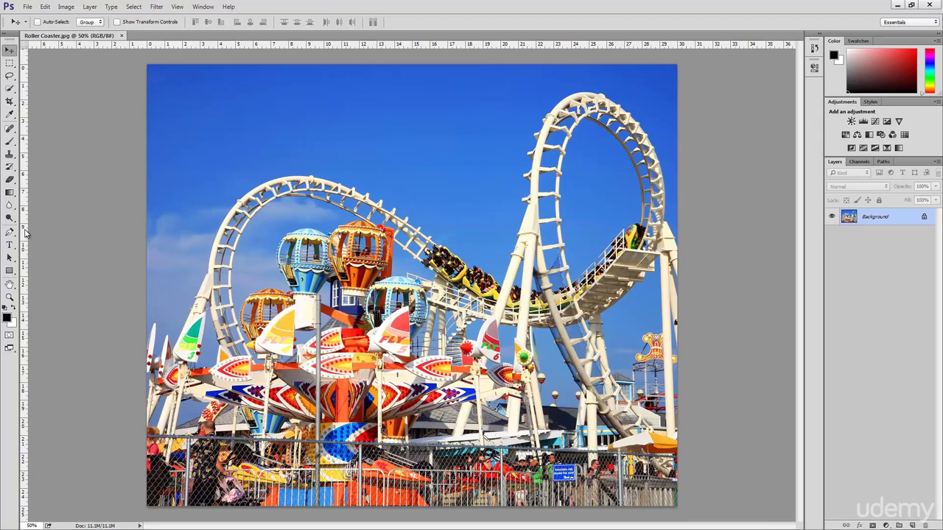
Place vertical guides at 0, 3, 6, 9 and 12 on the horizontal ruler.
{"action": "left_click_drag", "start_coordinate": [25, 232], "coordinate": [147, 237]}
{"action": "left_click_drag", "start_coordinate": [25, 277], "coordinate": [198, 282]}
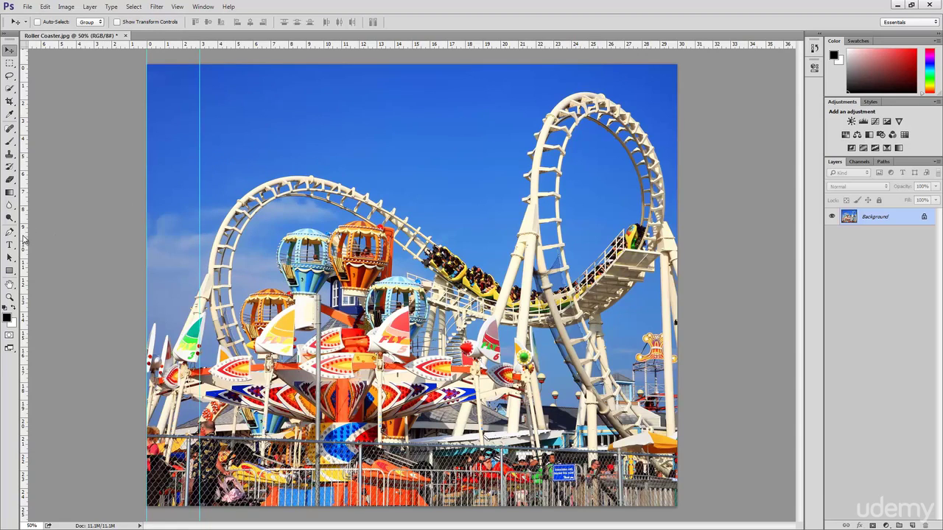
{"action": "left_click_drag", "start_coordinate": [25, 239], "coordinate": [251, 232]}
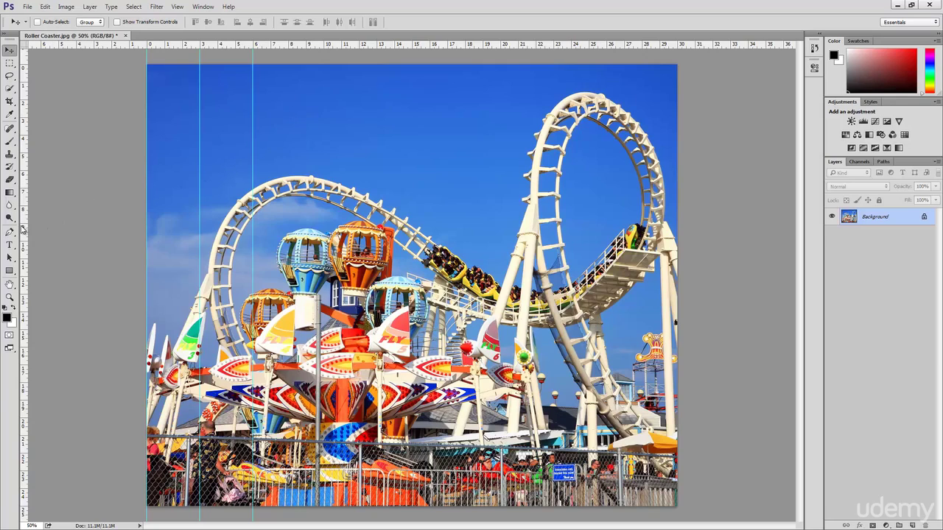
{"action": "left_click_drag", "start_coordinate": [24, 230], "coordinate": [305, 207]}
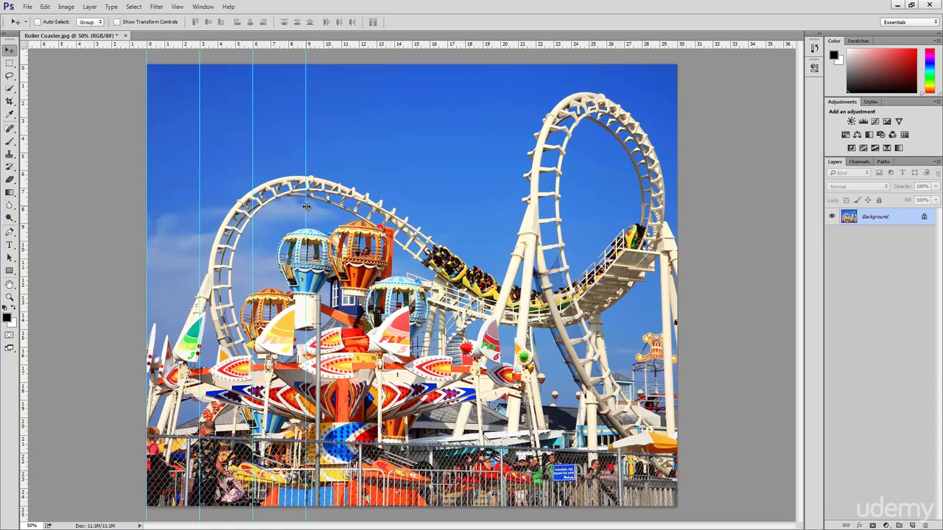
{"action": "left_click_drag", "start_coordinate": [26, 274], "coordinate": [358, 227]}
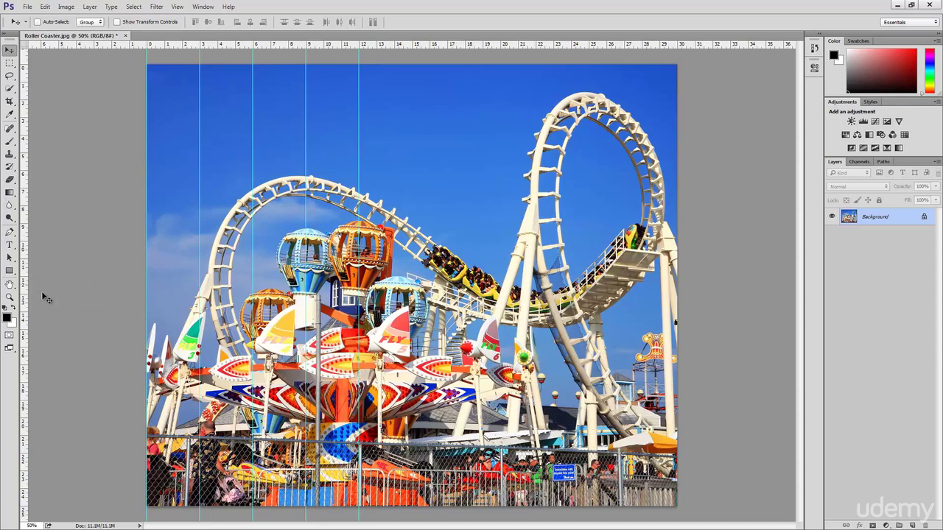
Add vertical guides at 15, 18, 21, 24, 27 and 30, plus horizontal guides along the image's top and bottom edges.
{"action": "left_click_drag", "start_coordinate": [27, 304], "coordinate": [187, 259]}
{"action": "left_click_drag", "start_coordinate": [355, 249], "coordinate": [413, 251]}
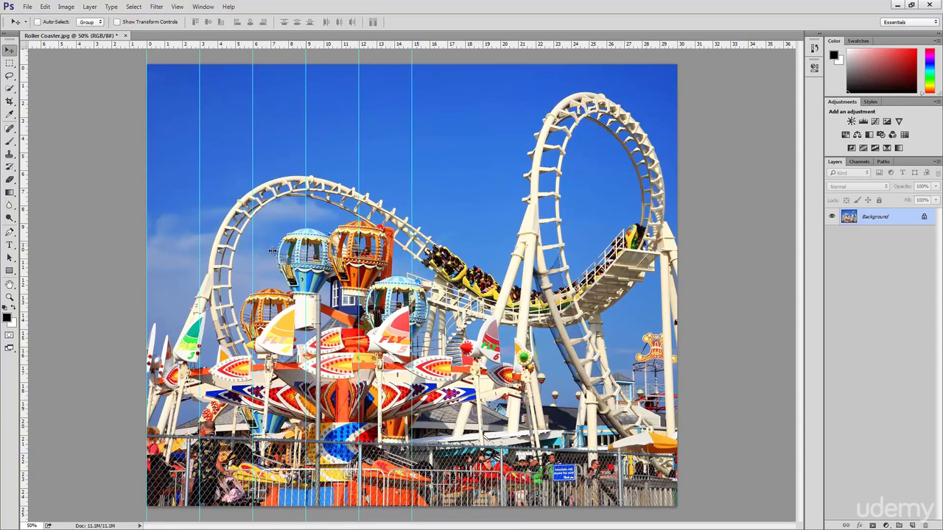
{"action": "left_click_drag", "start_coordinate": [24, 344], "coordinate": [465, 266]}
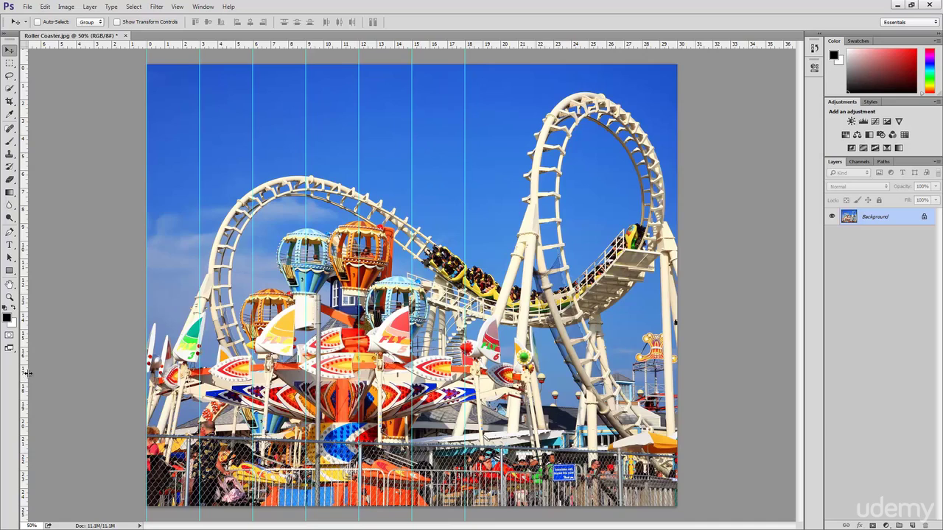
{"action": "left_click_drag", "start_coordinate": [28, 374], "coordinate": [517, 287]}
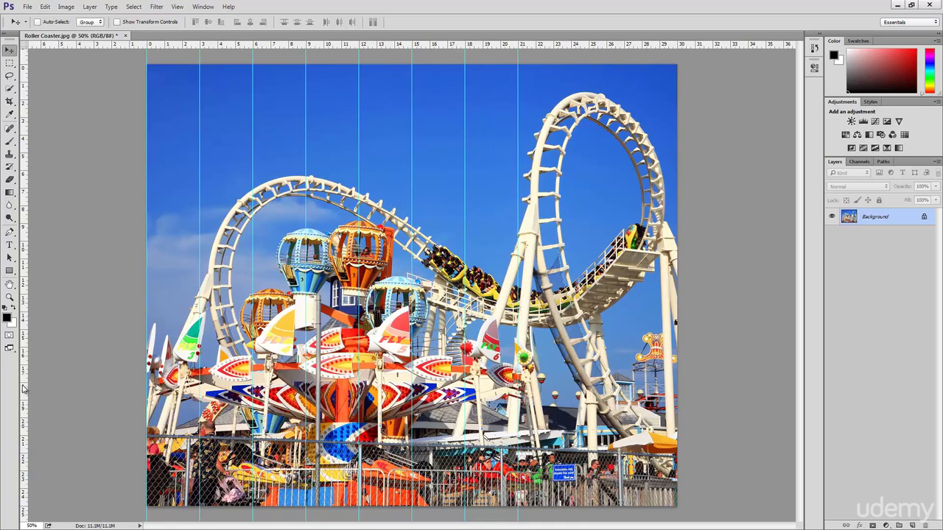
{"action": "left_click_drag", "start_coordinate": [22, 389], "coordinate": [571, 278]}
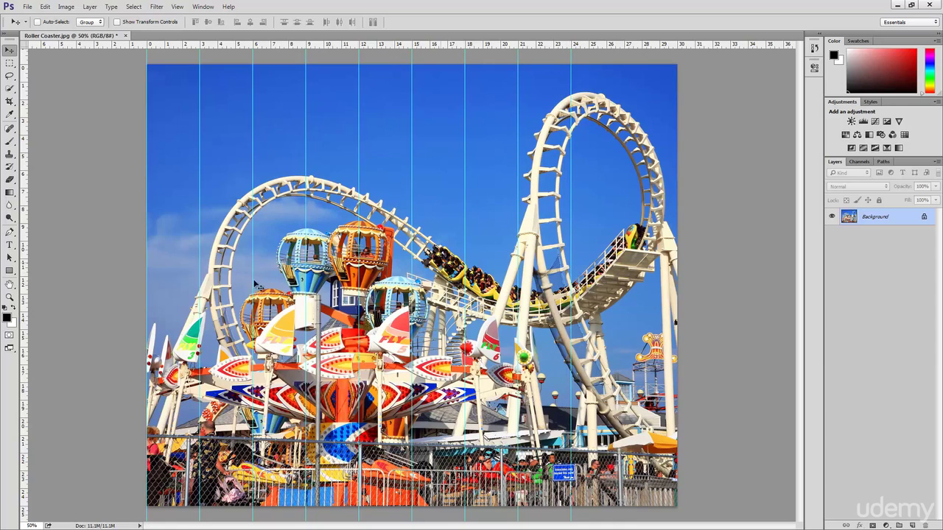
{"action": "left_click_drag", "start_coordinate": [22, 386], "coordinate": [624, 301]}
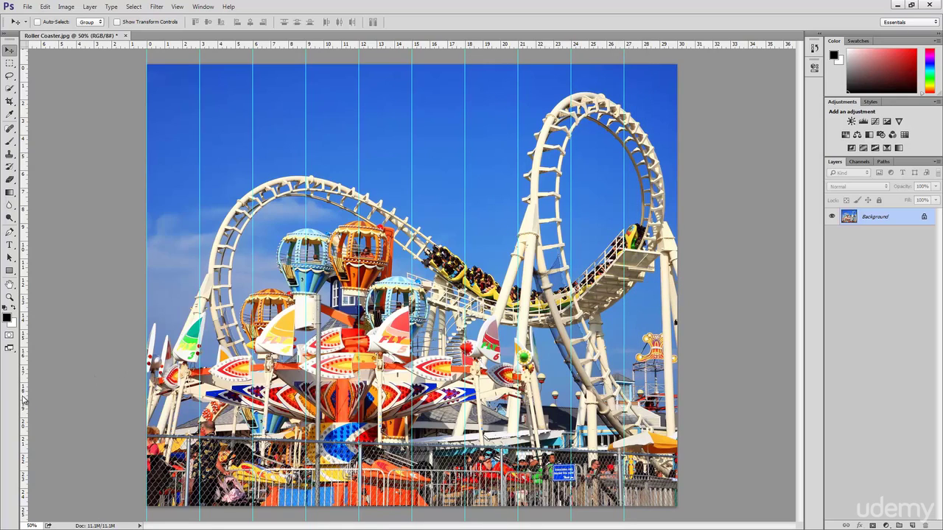
{"action": "left_click_drag", "start_coordinate": [23, 400], "coordinate": [676, 324]}
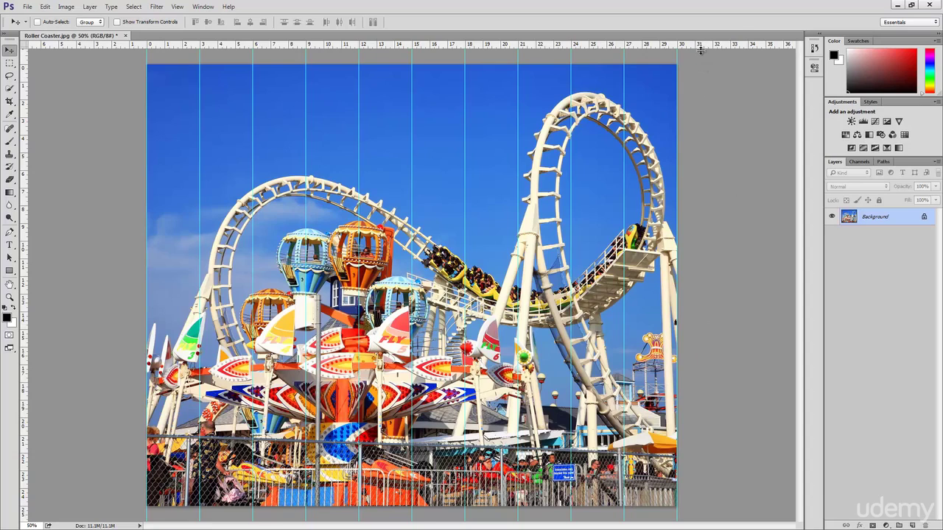
{"action": "left_click_drag", "start_coordinate": [700, 48], "coordinate": [701, 507]}
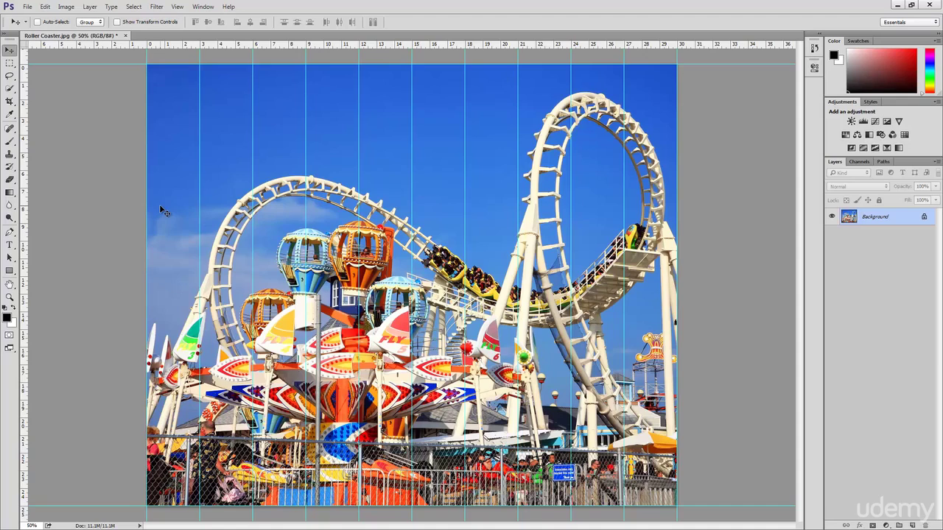
Select the full-height strip between the 0 and 3 guides with the Rectangular Marquee and add a Hue/Saturation adjustment layer.
{"action": "left_click", "coordinate": [9, 64]}
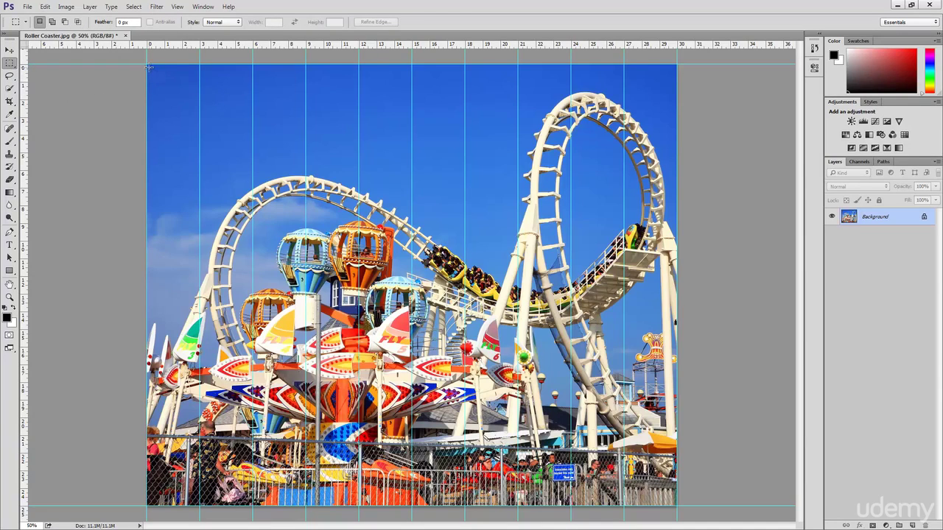
{"action": "left_click_drag", "start_coordinate": [149, 67], "coordinate": [151, 83]}
{"action": "left_click_drag", "start_coordinate": [161, 143], "coordinate": [199, 507]}
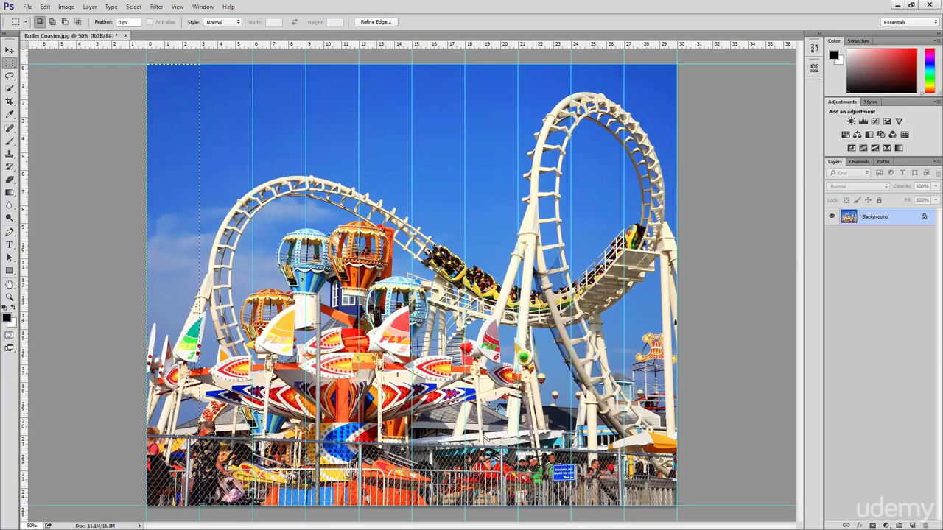
{"action": "left_click", "coordinate": [887, 526]}
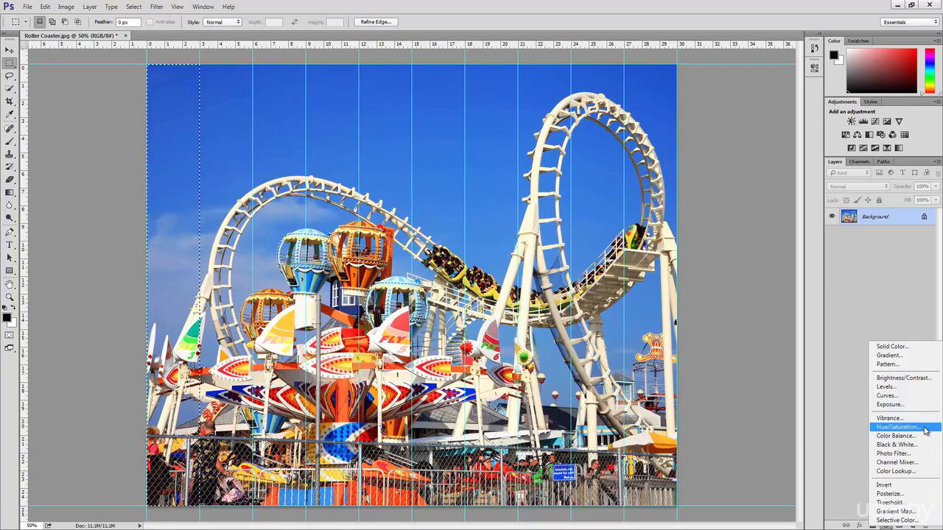
{"action": "left_click", "coordinate": [898, 427]}
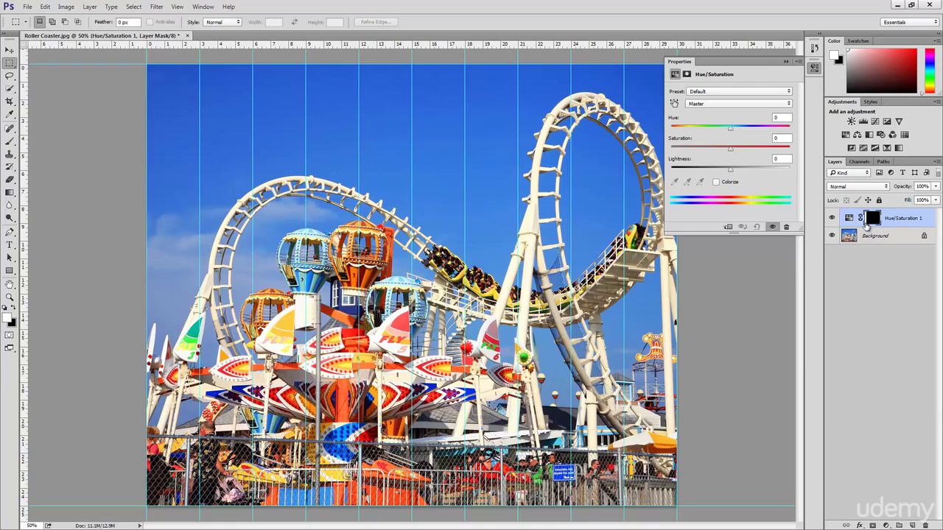
Check the first Hue/Saturation layer's mask on its own, return to the adjustment settings and set the saturation to -100.
{"action": "left_click", "coordinate": [873, 219], "text": "alt"}
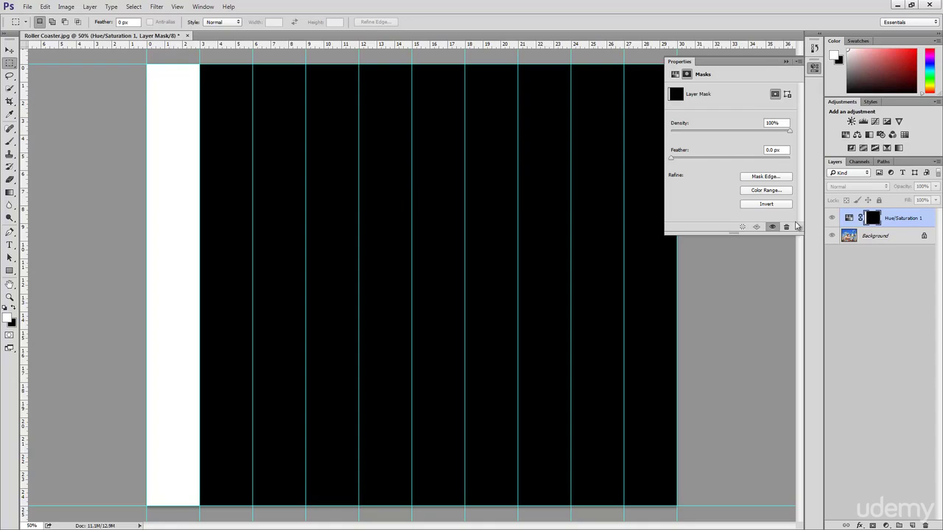
{"action": "left_click", "coordinate": [848, 220]}
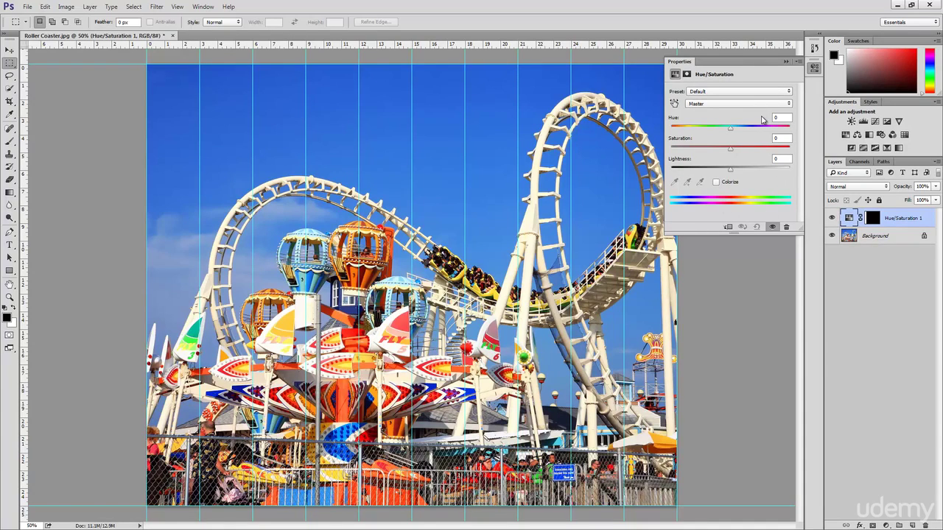
{"action": "left_click", "coordinate": [729, 151]}
{"action": "left_click_drag", "start_coordinate": [730, 153], "coordinate": [670, 156]}
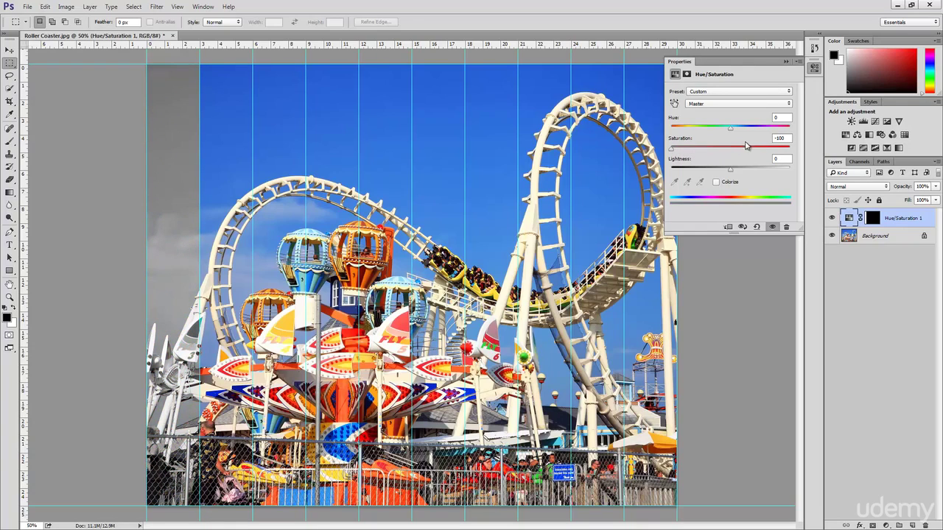
{"action": "left_click_drag", "start_coordinate": [785, 138], "coordinate": [768, 140]}
Select the strip between the 3 and 6 guides and add a Hue/Saturation adjustment layer with saturation -80.
{"action": "left_click_drag", "start_coordinate": [200, 64], "coordinate": [253, 509]}
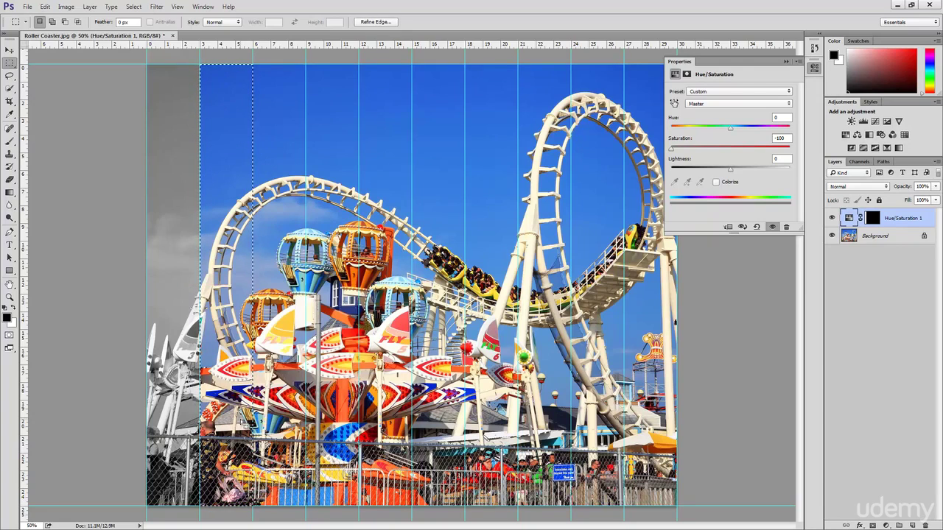
{"action": "left_click", "coordinate": [887, 525]}
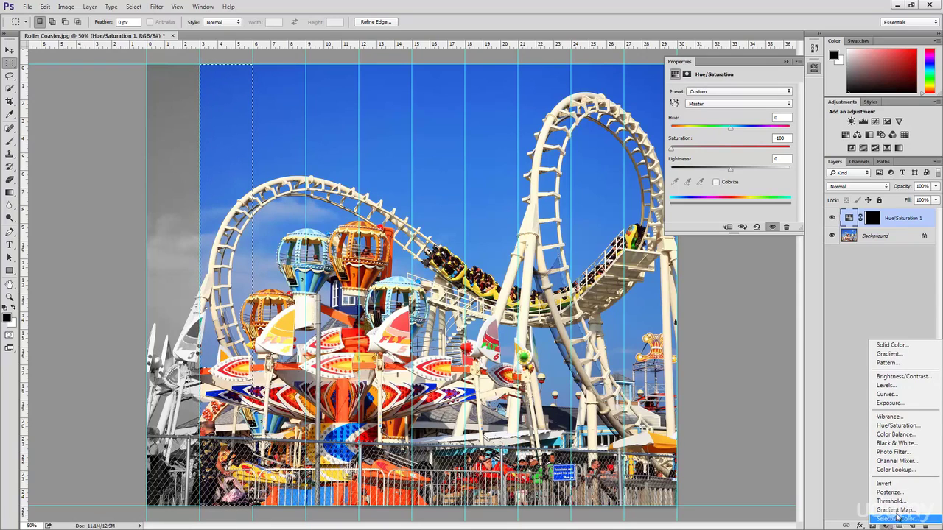
{"action": "left_click", "coordinate": [911, 428]}
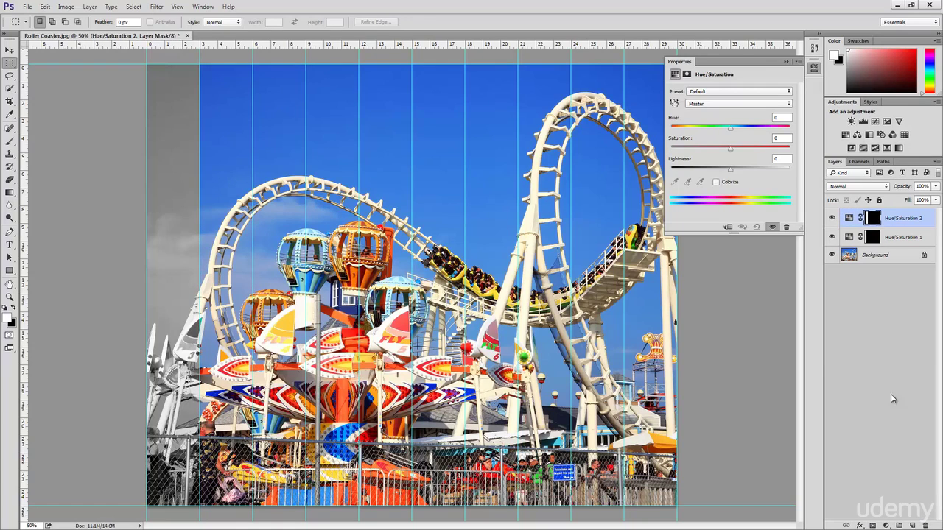
{"action": "left_click_drag", "start_coordinate": [730, 153], "coordinate": [684, 160]}
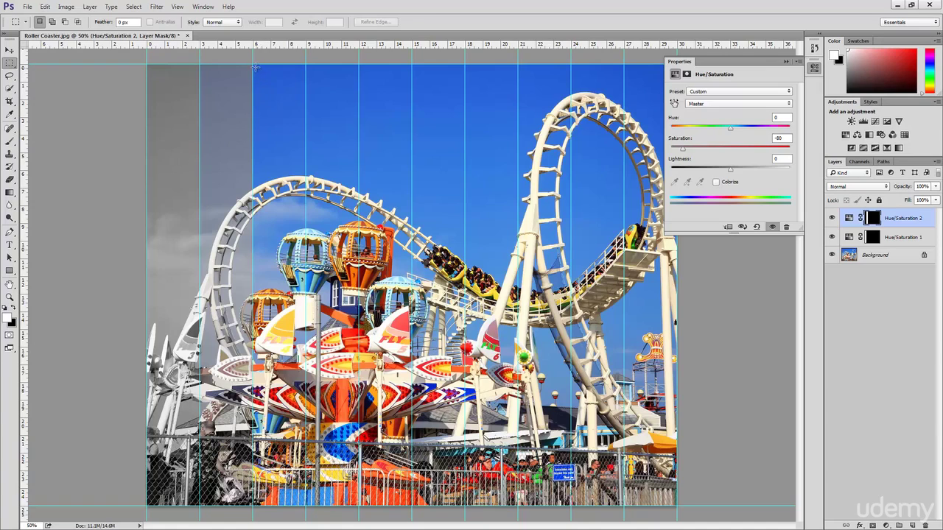
Select the strip between the 6 and 9 guides and add a Hue/Saturation adjustment layer with saturation -60.
{"action": "left_click_drag", "start_coordinate": [254, 65], "coordinate": [304, 501]}
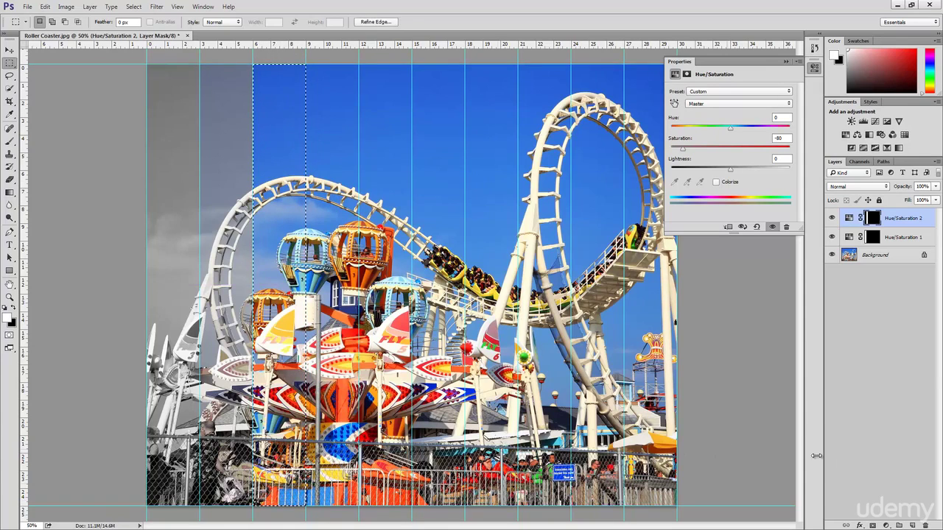
{"action": "left_click", "coordinate": [886, 525]}
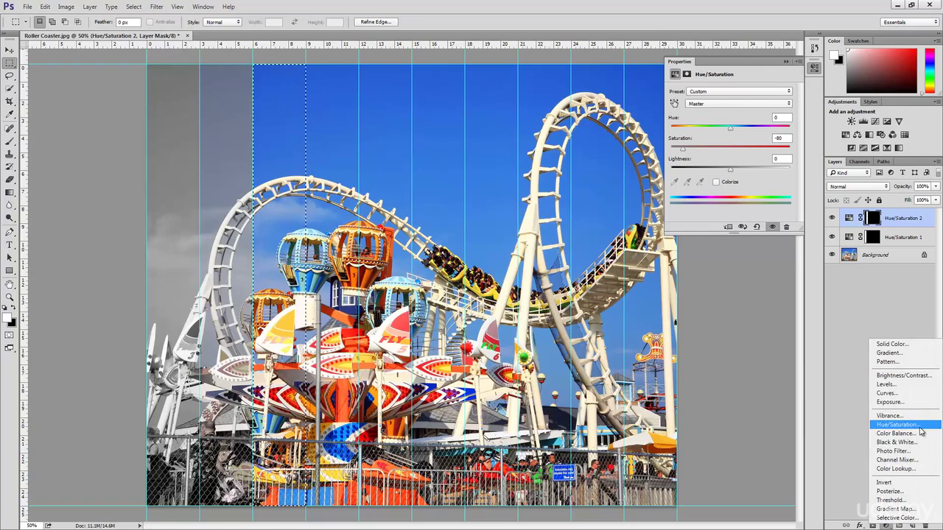
{"action": "left_click", "coordinate": [896, 425]}
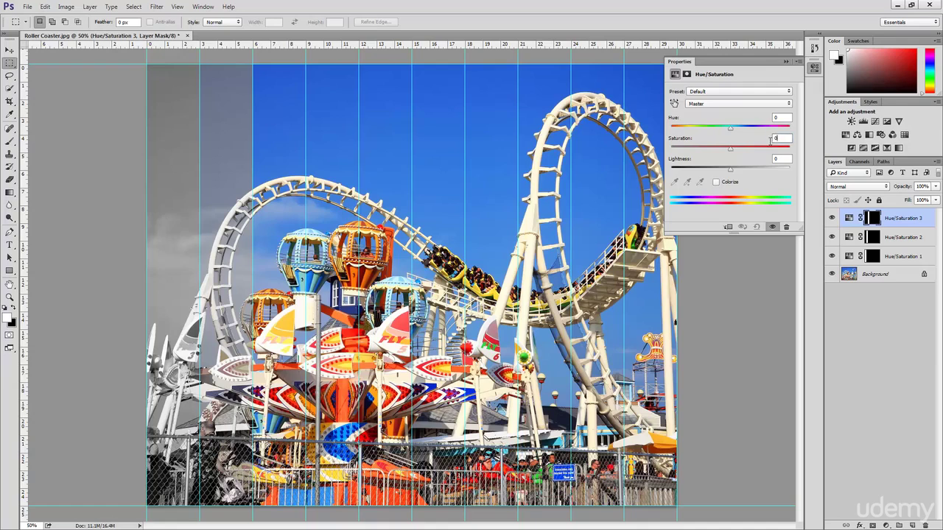
{"action": "left_click", "coordinate": [774, 138]}
{"action": "type", "text": "-60"}
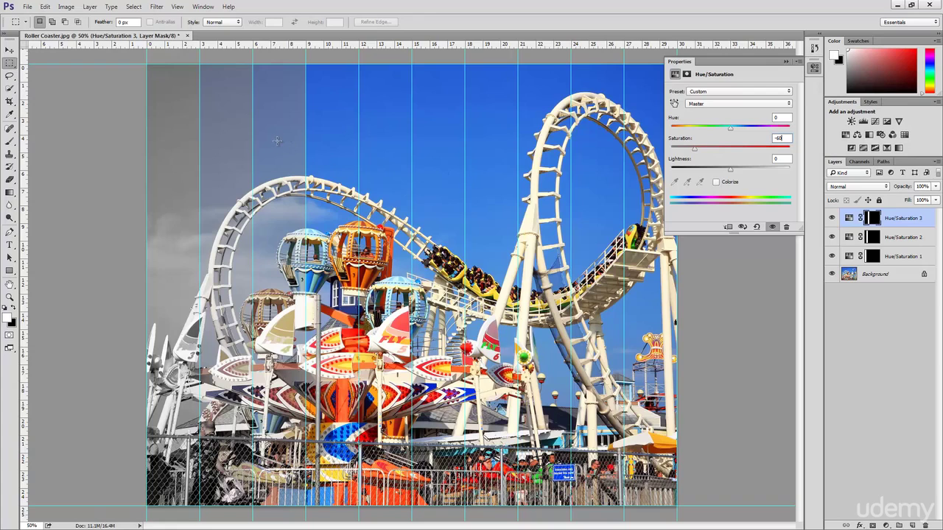
Select the strip between the 9 and 12 guides and add a Hue/Saturation adjustment layer with saturation -40.
{"action": "left_click_drag", "start_coordinate": [306, 65], "coordinate": [362, 508]}
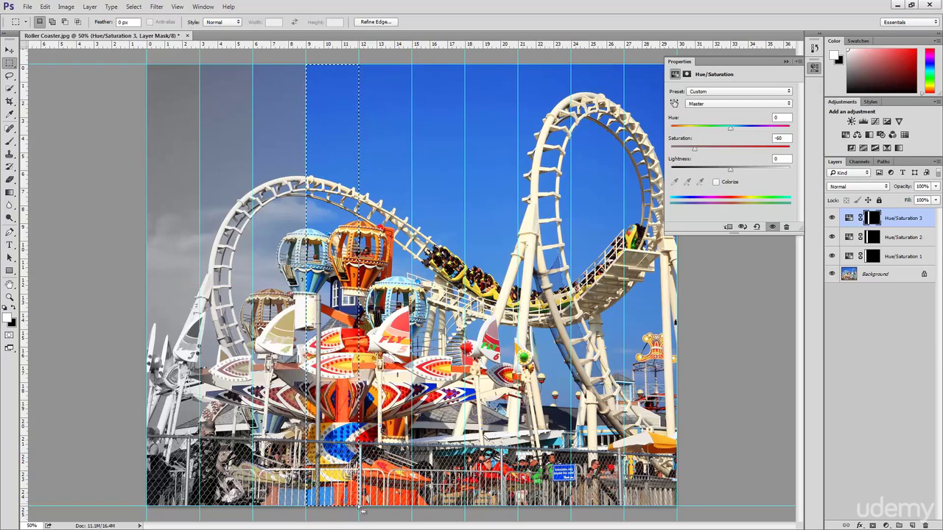
{"action": "left_click", "coordinate": [888, 525]}
{"action": "left_click", "coordinate": [901, 428]}
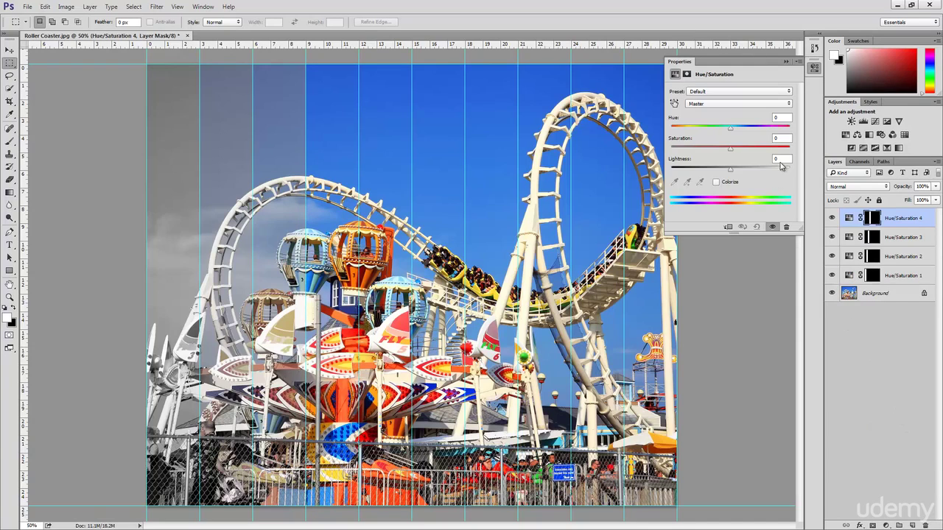
{"action": "left_click", "coordinate": [772, 138]}
{"action": "type", "text": "-40"}
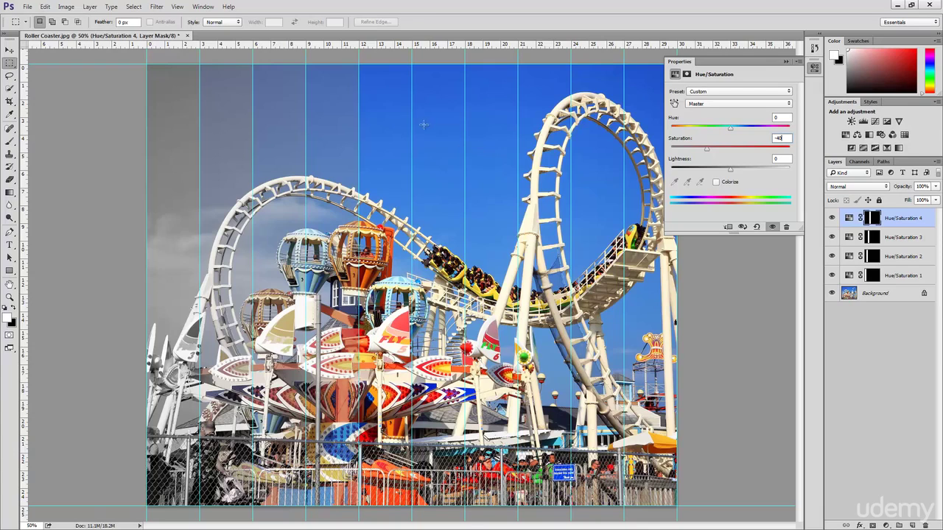
Select the strip between the 12 and 15 guides and add a Hue/Saturation adjustment layer with saturation -20.
{"action": "left_click_drag", "start_coordinate": [360, 65], "coordinate": [413, 497]}
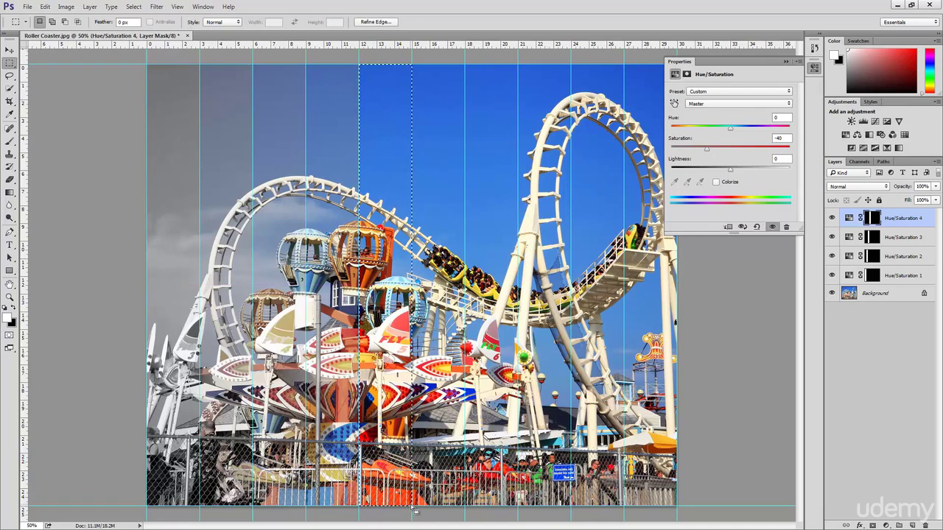
{"action": "left_click", "coordinate": [885, 523]}
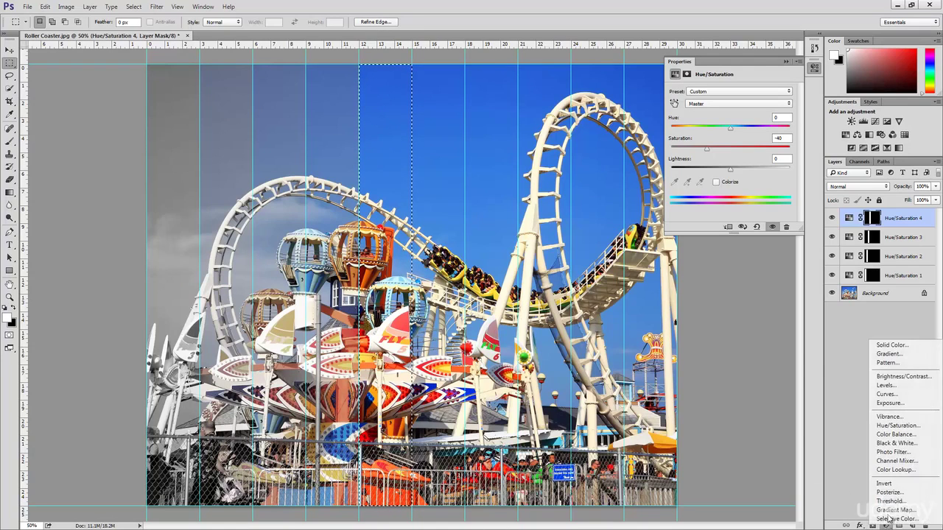
{"action": "left_click", "coordinate": [906, 426]}
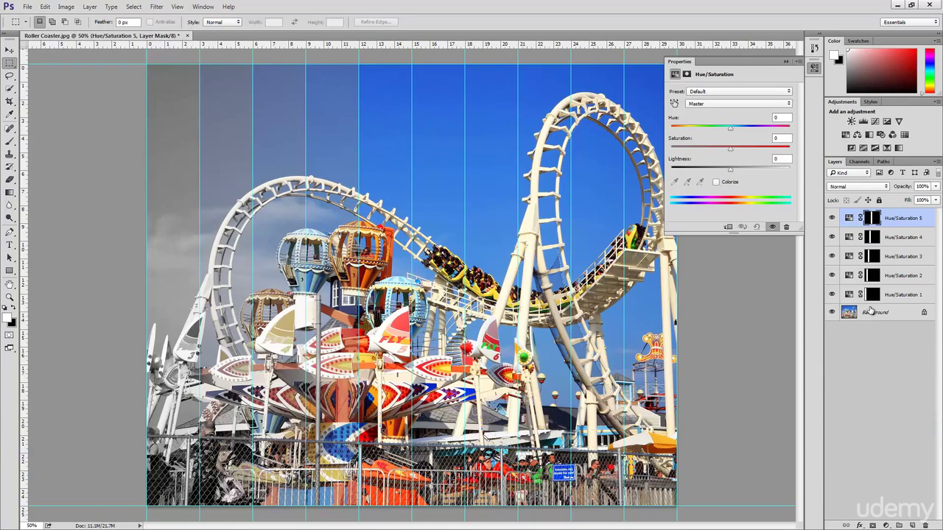
{"action": "left_click", "coordinate": [779, 138]}
{"action": "type", "text": "-20"}
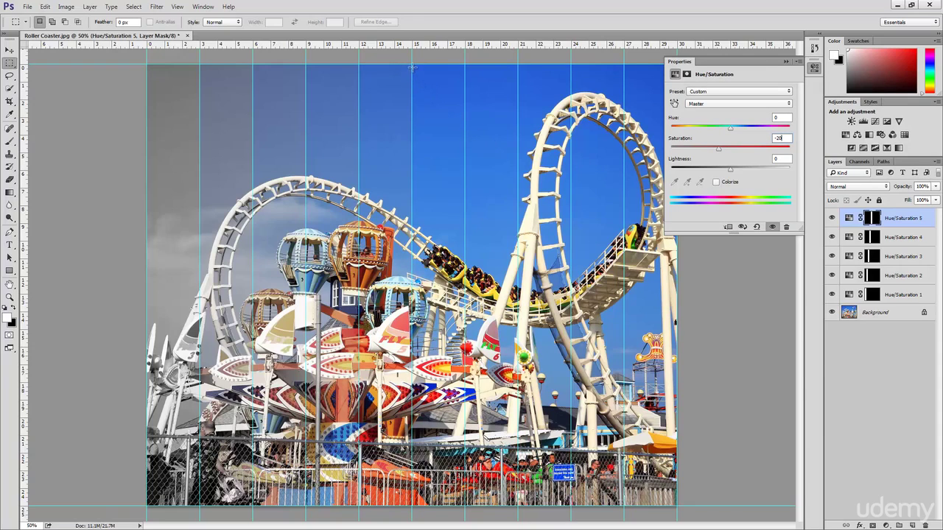
Select the strip between the 15 and 18 guides and add a Hue/Saturation adjustment layer with saturation 0.
{"action": "left_click_drag", "start_coordinate": [412, 64], "coordinate": [464, 507]}
{"action": "left_click", "coordinate": [887, 523]}
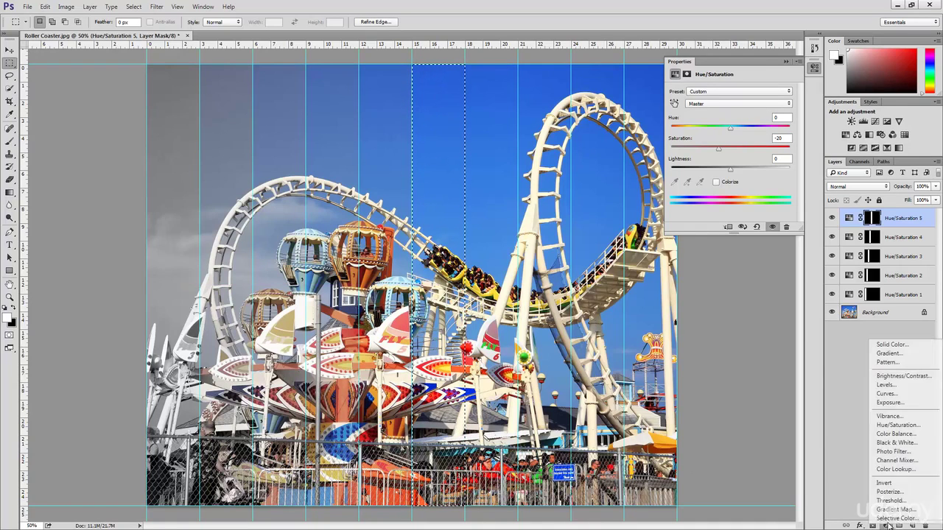
{"action": "left_click", "coordinate": [896, 425]}
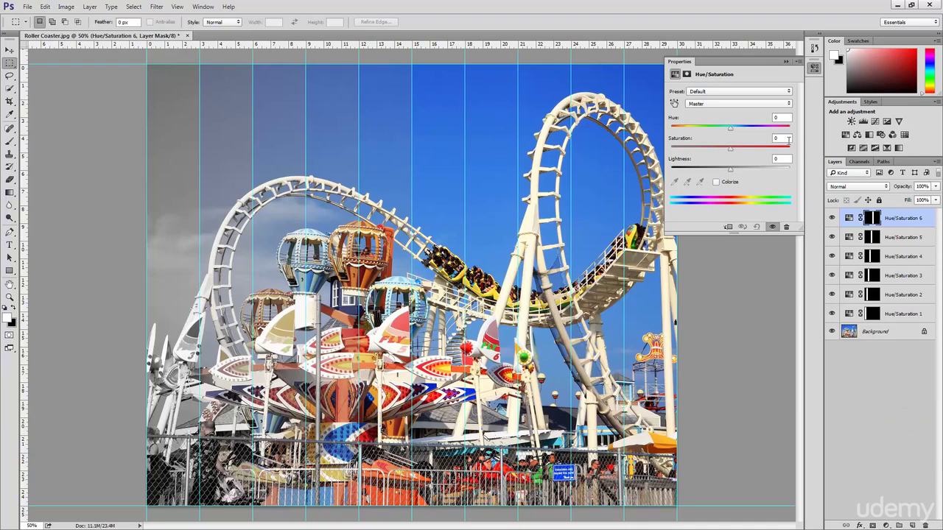
{"action": "left_click", "coordinate": [774, 138]}
{"action": "double_click", "coordinate": [775, 137]}
Select the strip between the 18 and 21 guides and add a Hue/Saturation adjustment layer with saturation -20.
{"action": "left_click_drag", "start_coordinate": [466, 64], "coordinate": [518, 471]}
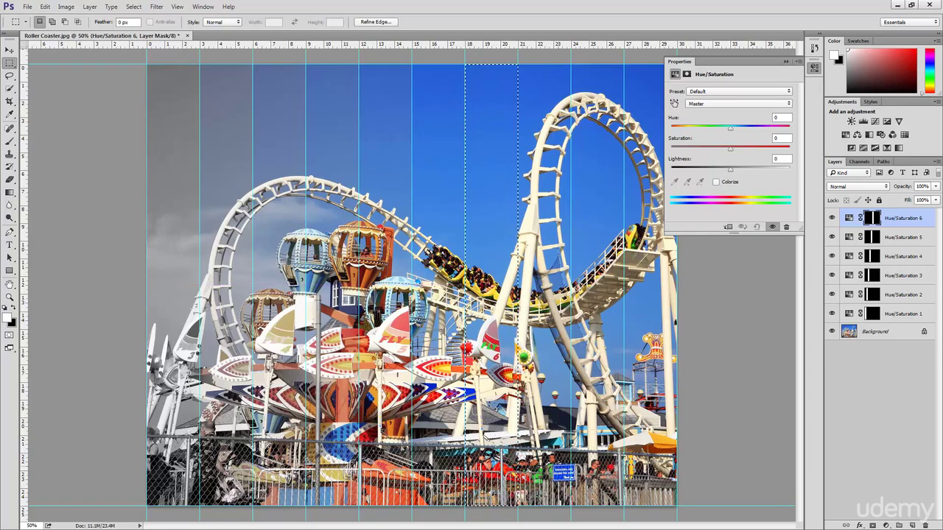
{"action": "left_click", "coordinate": [886, 525]}
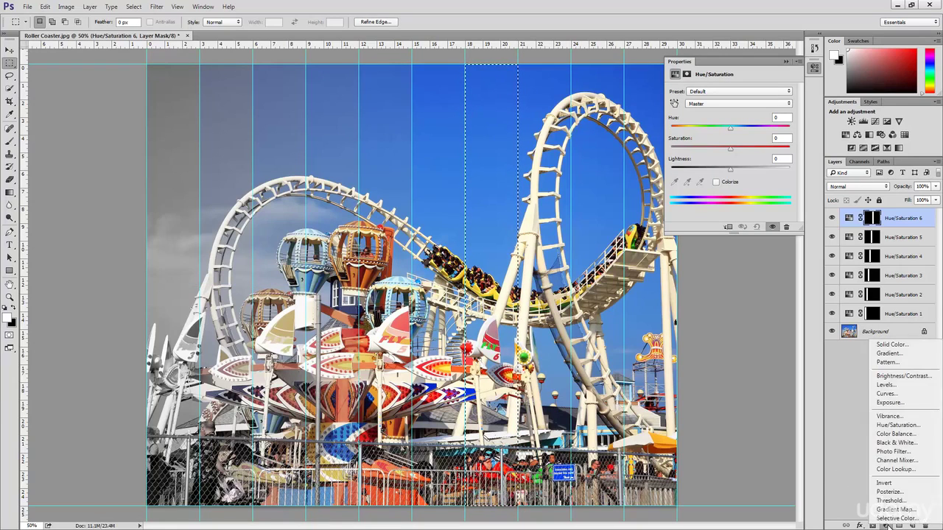
{"action": "left_click", "coordinate": [914, 426]}
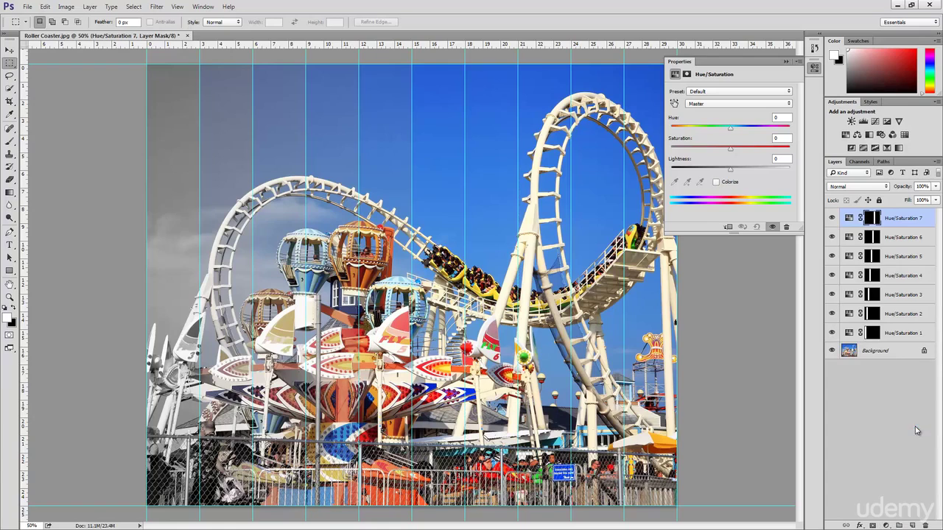
{"action": "left_click", "coordinate": [781, 138]}
{"action": "type", "text": "-20"}
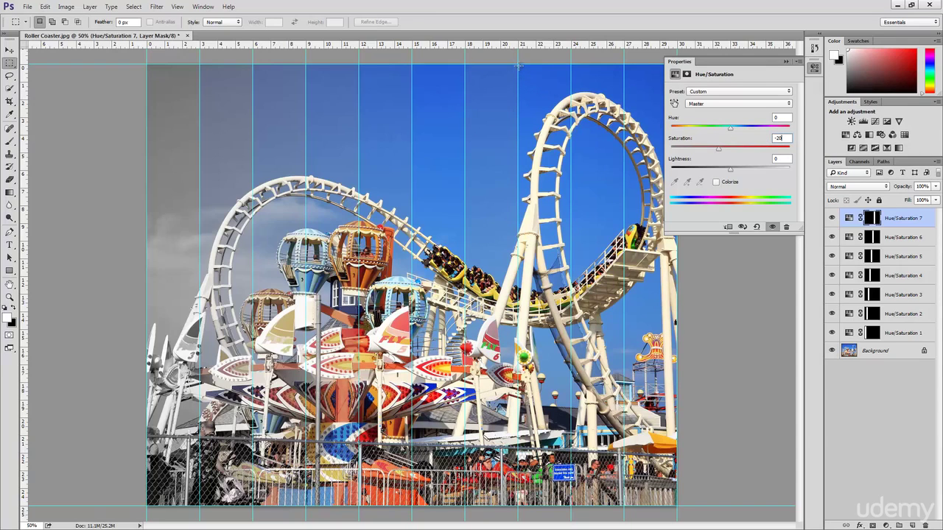
Select the strip between the 21 and 24 guides and add a Hue/Saturation adjustment layer with saturation -40.
{"action": "left_click_drag", "start_coordinate": [520, 67], "coordinate": [571, 506]}
{"action": "left_click", "coordinate": [885, 525]}
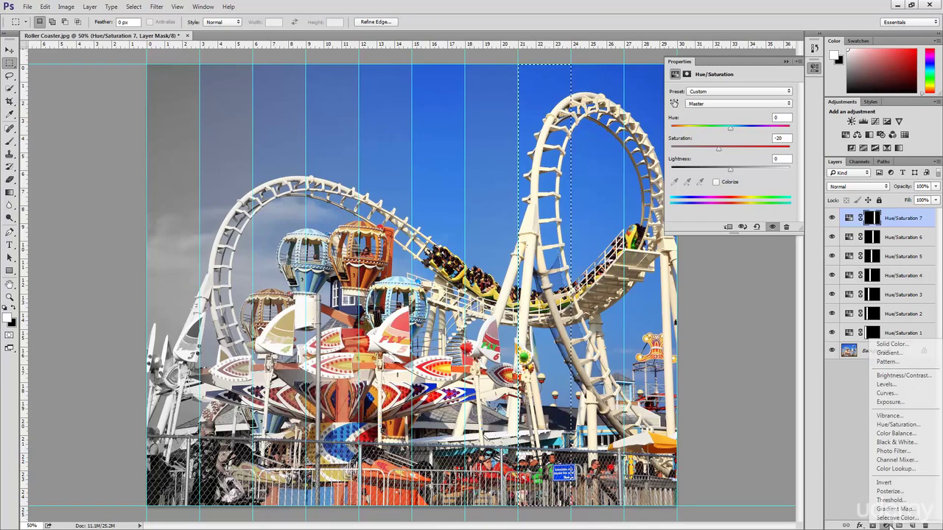
{"action": "left_click", "coordinate": [915, 424]}
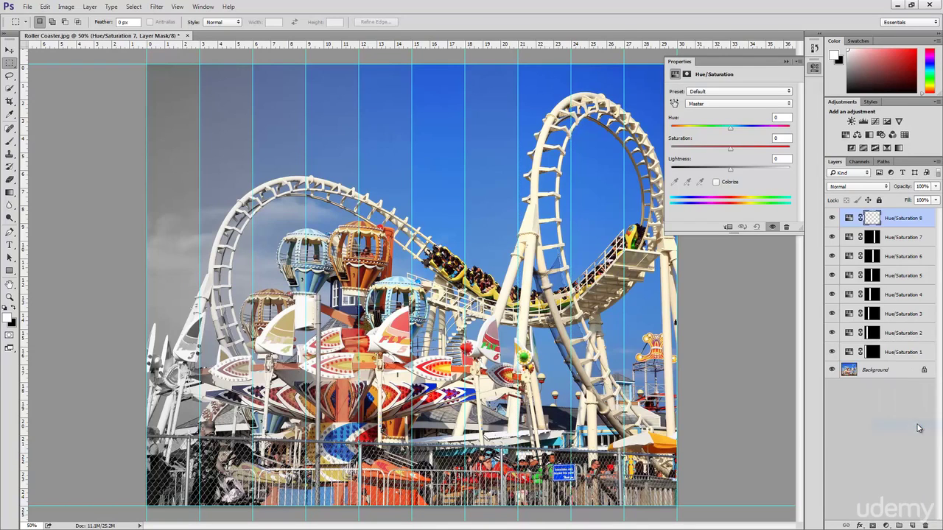
{"action": "left_click", "coordinate": [777, 139]}
{"action": "type", "text": "-40"}
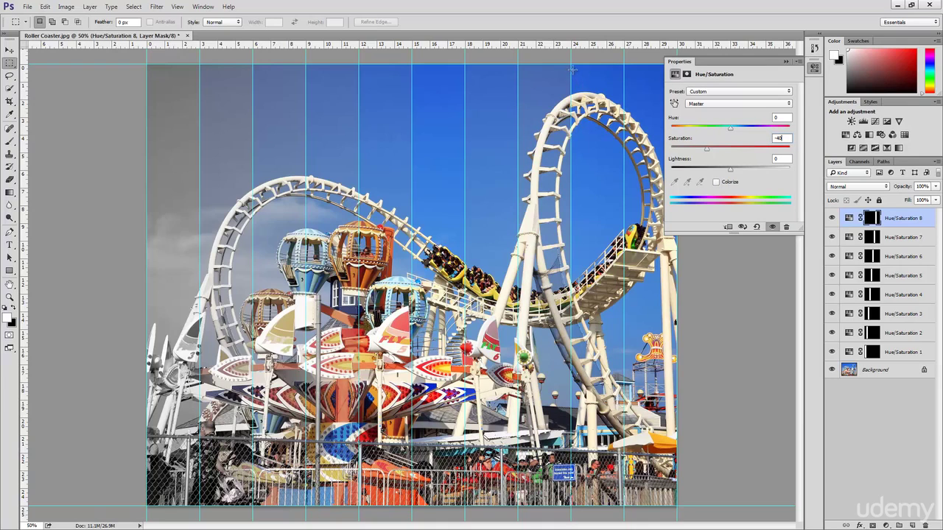
Select the strip between the 24 and 27 guides and add a Hue/Saturation adjustment layer with saturation -60.
{"action": "left_click_drag", "start_coordinate": [571, 66], "coordinate": [623, 505]}
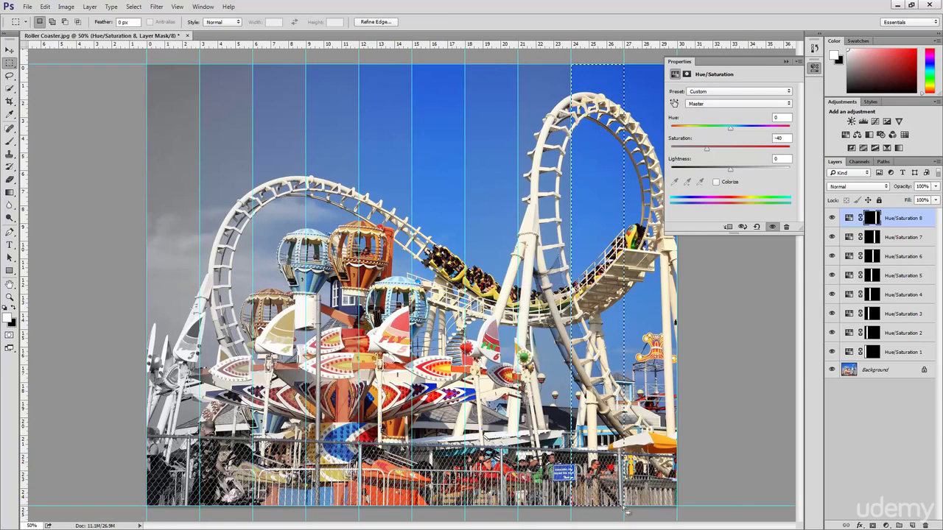
{"action": "left_click", "coordinate": [885, 525]}
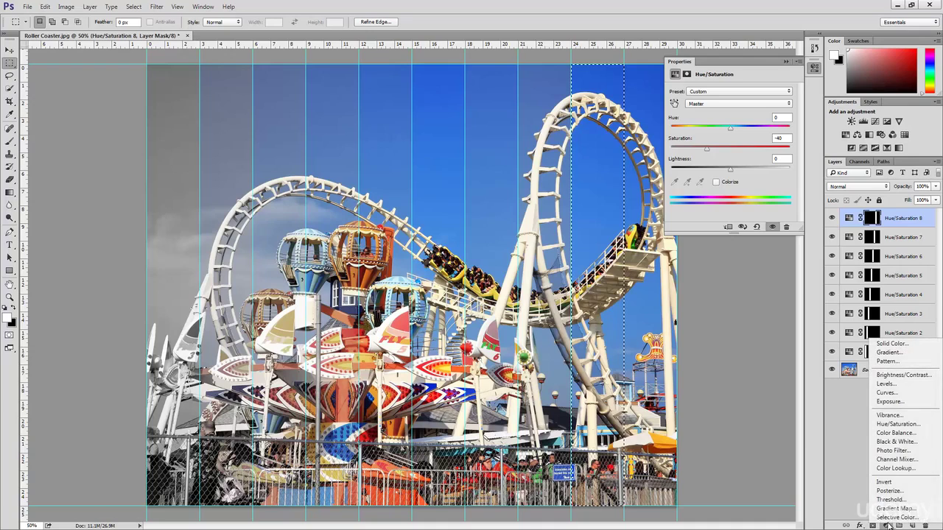
{"action": "left_click", "coordinate": [897, 424]}
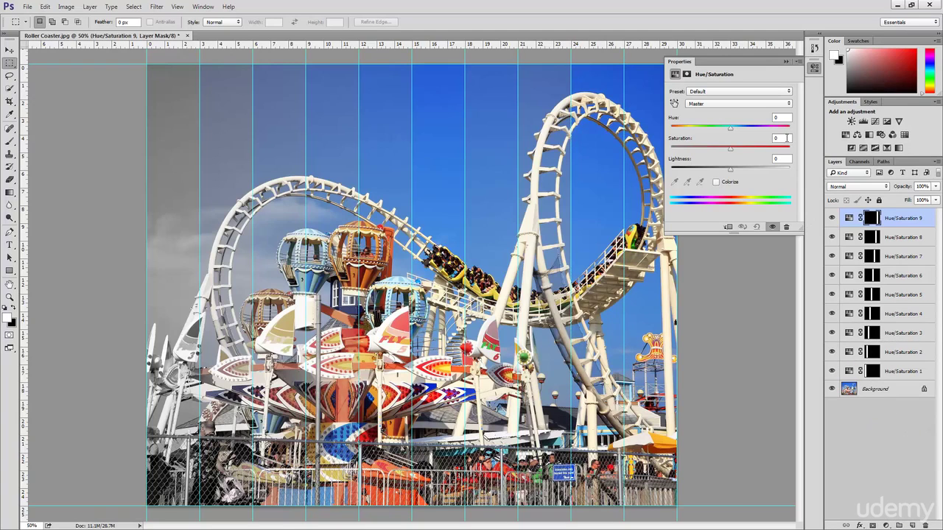
{"action": "left_click", "coordinate": [776, 139]}
{"action": "type", "text": "-60"}
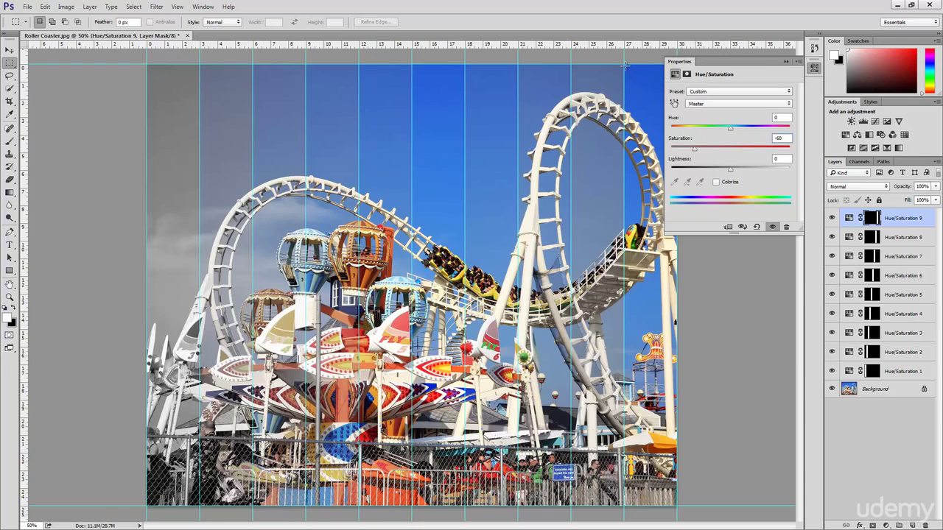
Add a Hue/Saturation adjustment layer with saturation -80 to the strip between the 27 and 30 guides, then collapse the adjustment settings and deselect all layers.
{"action": "left_click_drag", "start_coordinate": [624, 67], "coordinate": [677, 505]}
{"action": "left_click", "coordinate": [886, 525]}
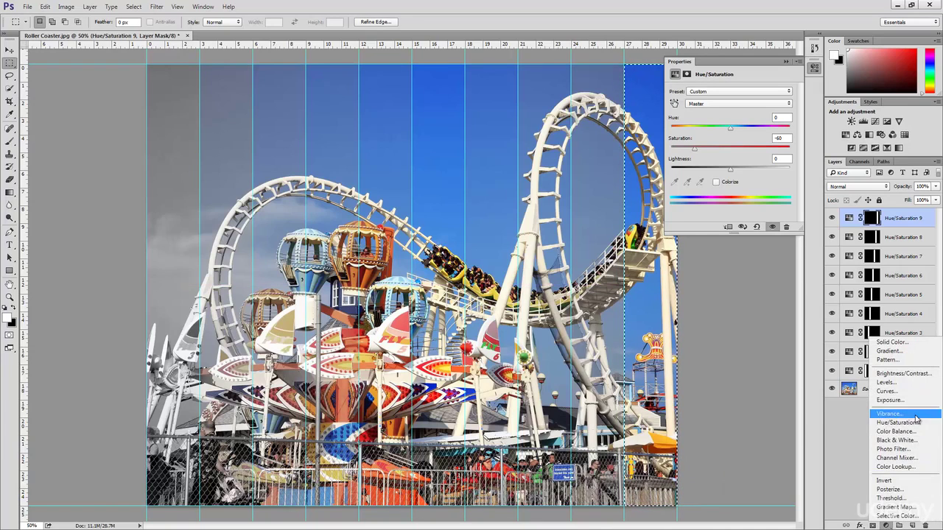
{"action": "left_click", "coordinate": [914, 427]}
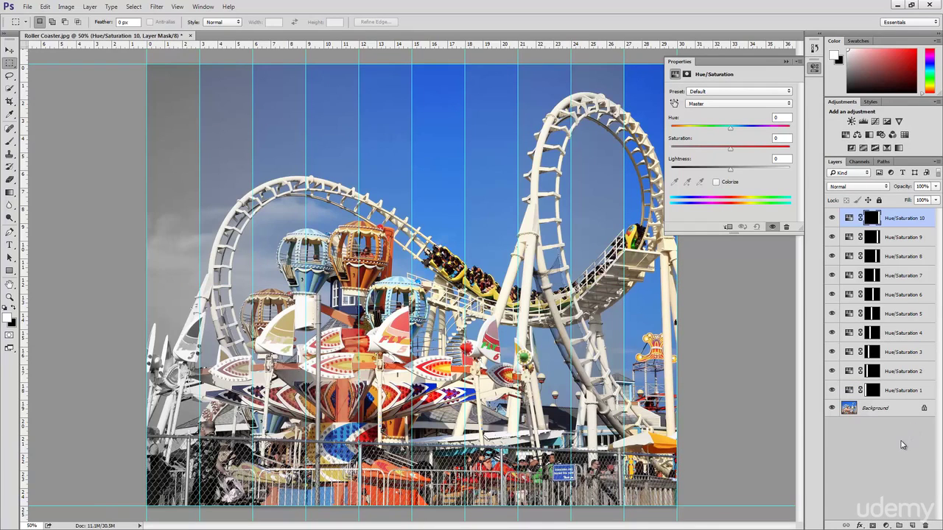
{"action": "left_click", "coordinate": [781, 138]}
{"action": "type", "text": "-80"}
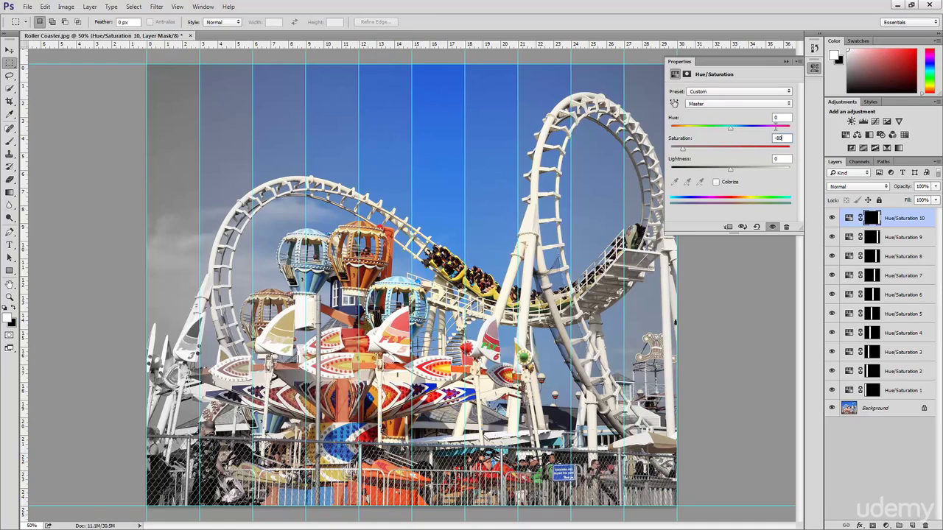
{"action": "left_click", "coordinate": [814, 68]}
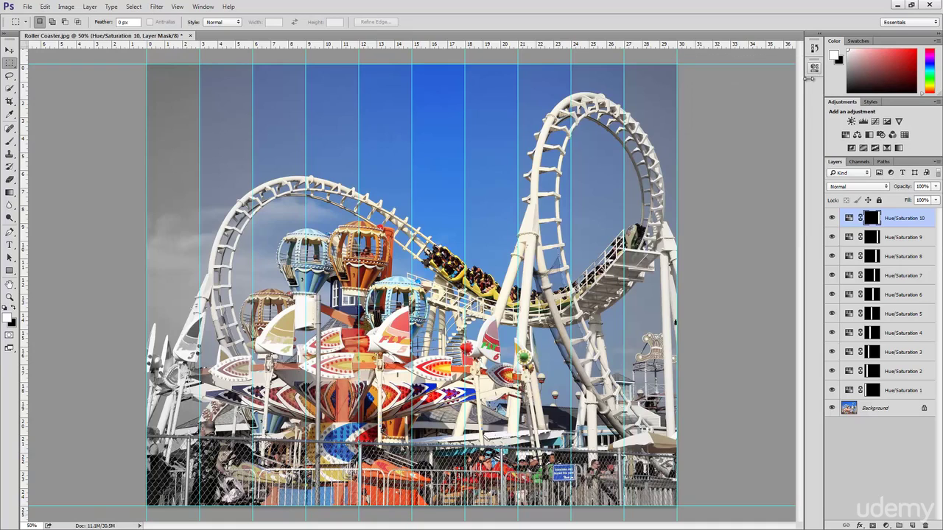
{"action": "left_click", "coordinate": [877, 472]}
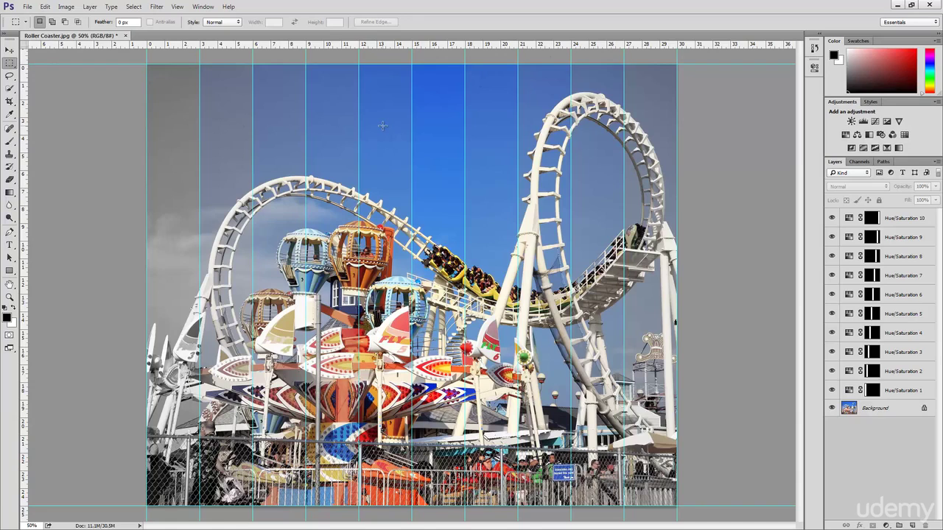
Hide the guides and the rulers around the roller coaster photo.
{"action": "left_click", "coordinate": [177, 8]}
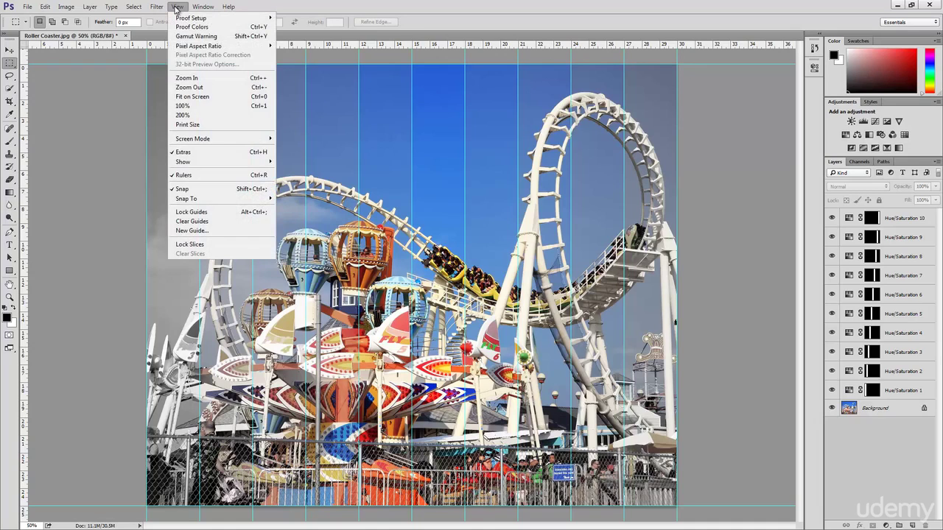
{"action": "mouse_move", "coordinate": [228, 166]}
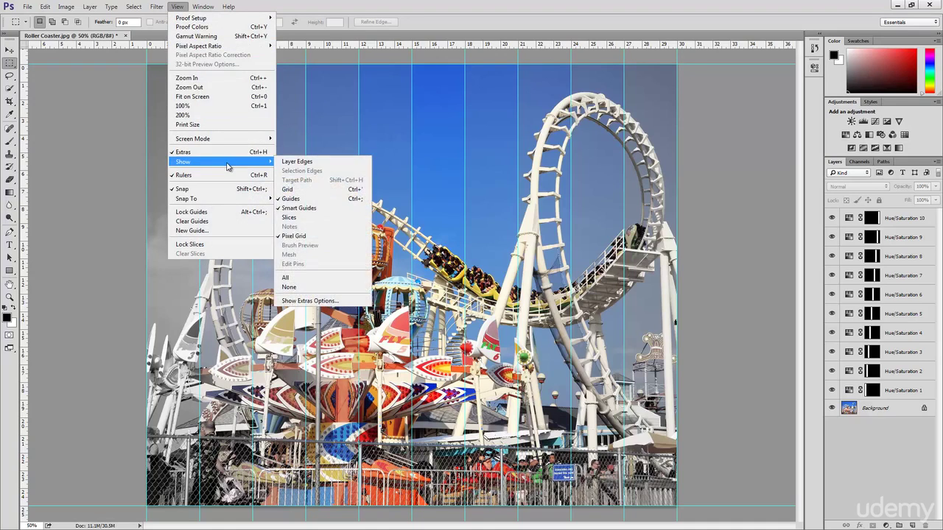
{"action": "left_click", "coordinate": [314, 200]}
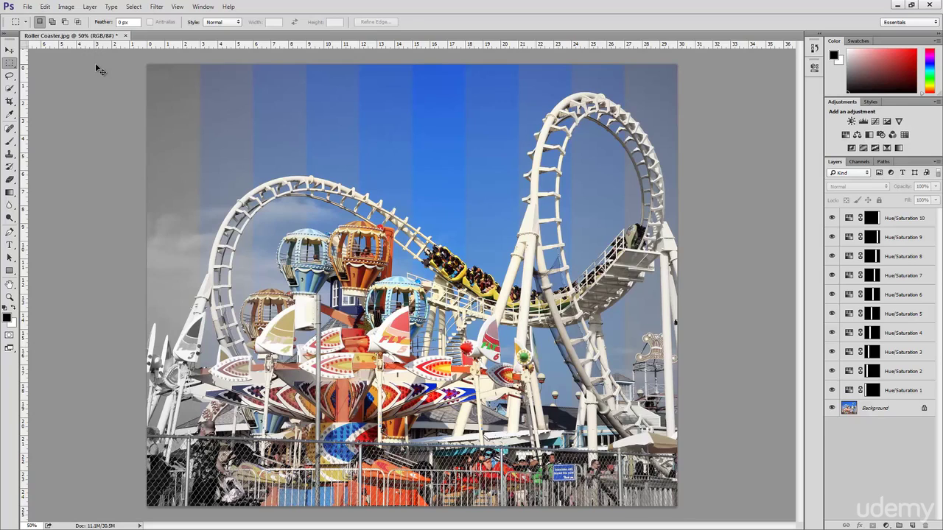
{"action": "key", "text": "ctrl+r"}
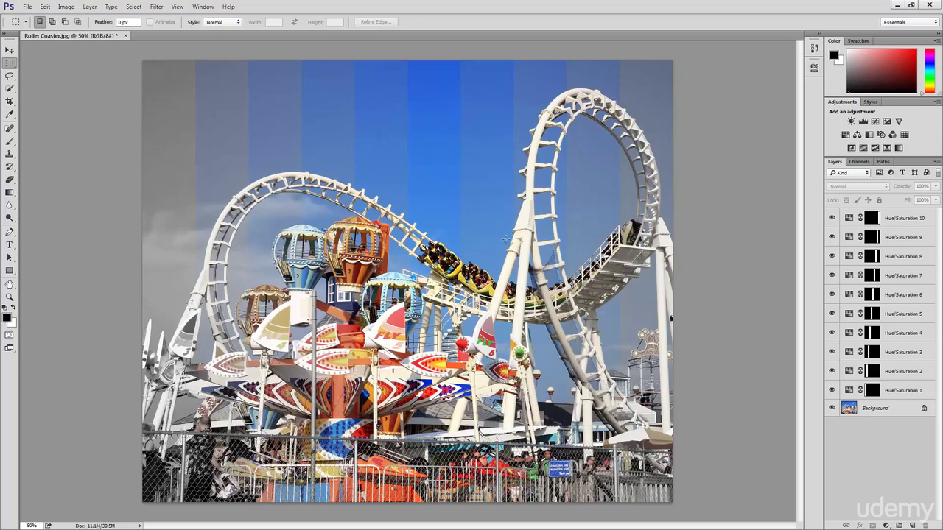
Add a Brightness/Contrast adjustment layer above all the strips with contrast 100, then collapse its settings and deselect the layer.
{"action": "left_click", "coordinate": [887, 525]}
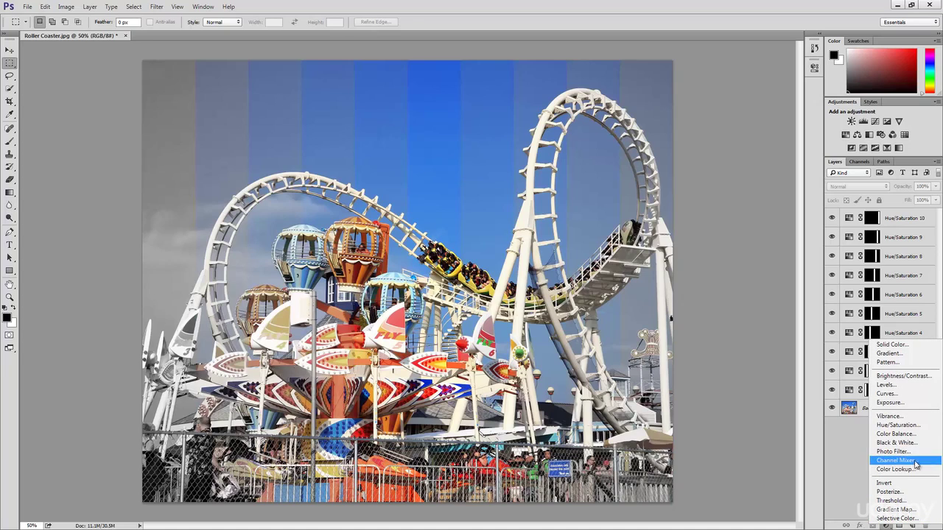
{"action": "left_click", "coordinate": [902, 376]}
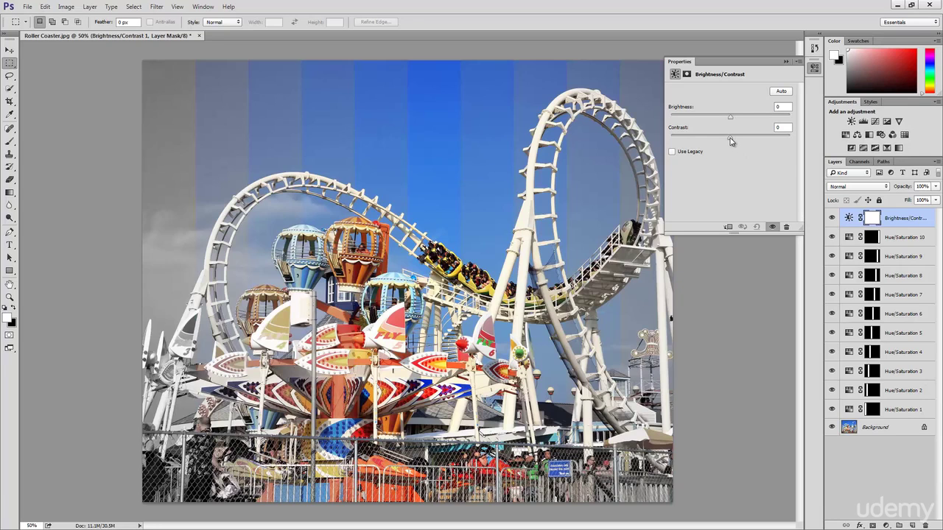
{"action": "left_click_drag", "start_coordinate": [730, 141], "coordinate": [802, 149]}
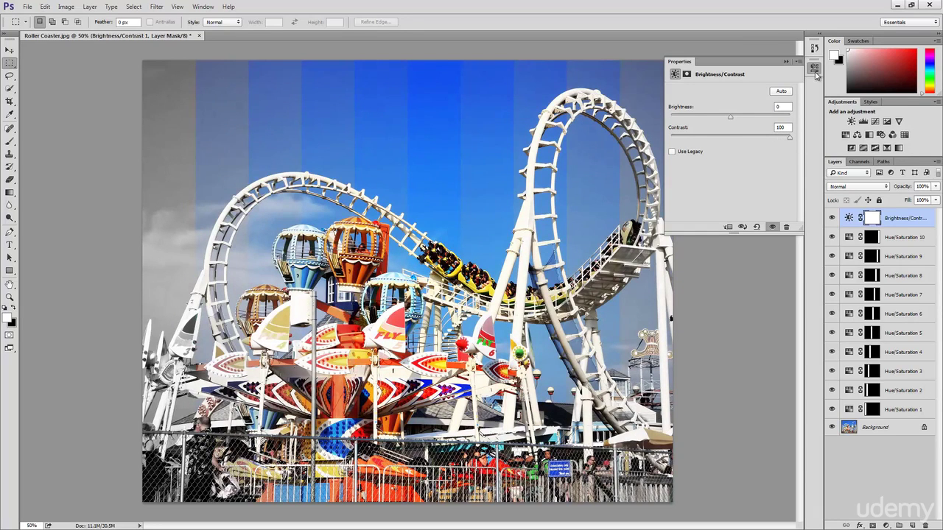
{"action": "left_click", "coordinate": [815, 70]}
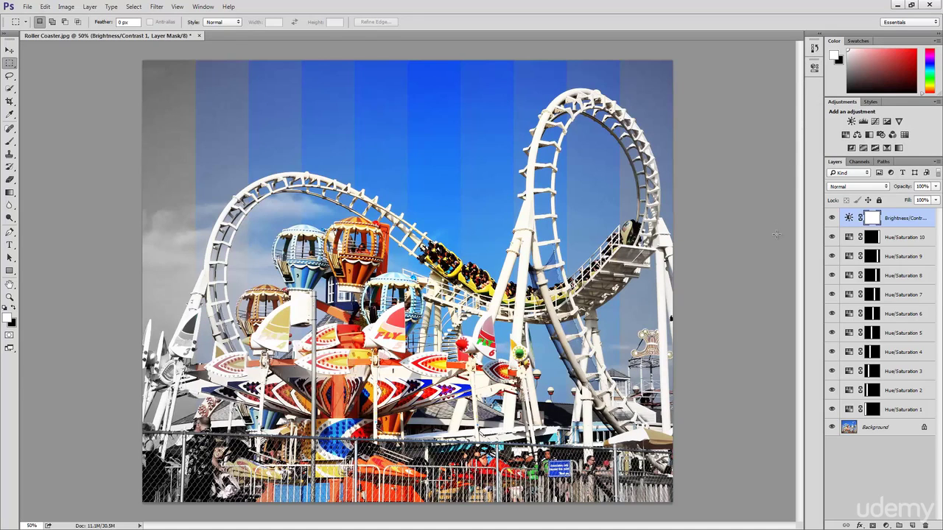
{"action": "left_click", "coordinate": [867, 460]}
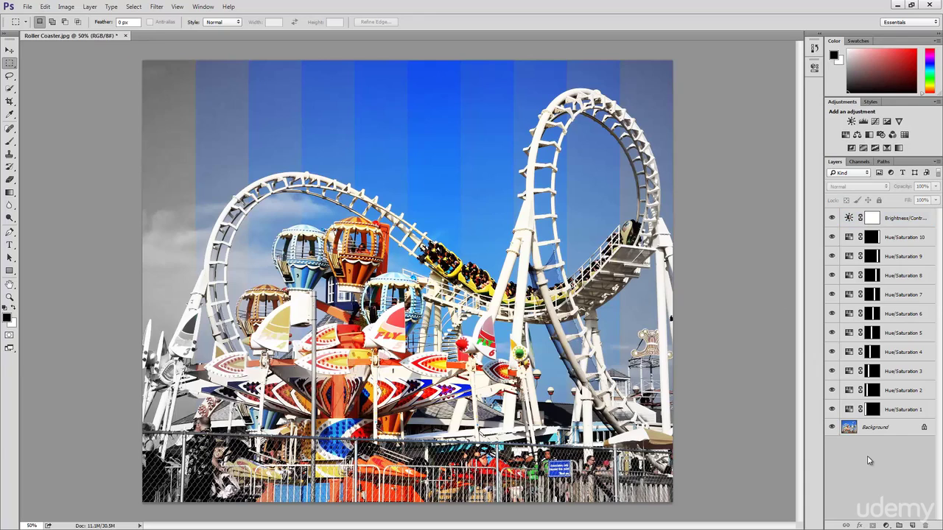